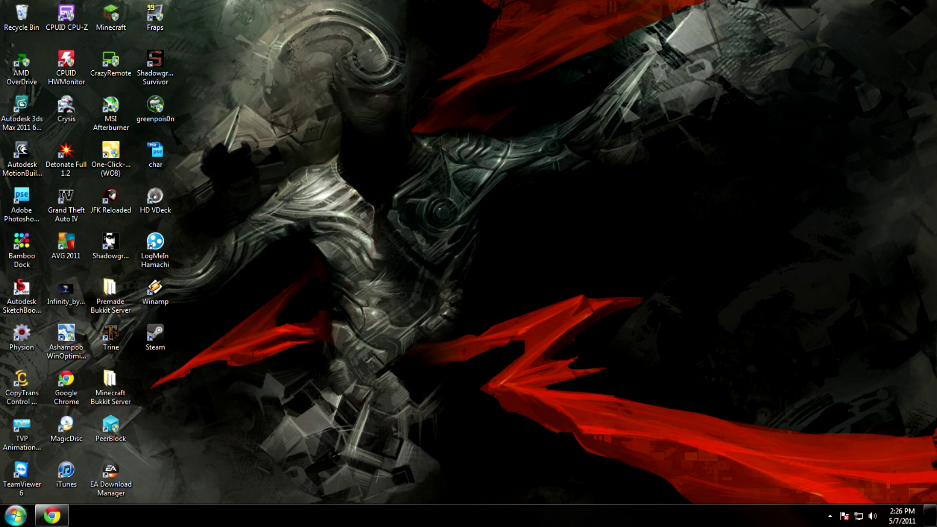
Open the maximized Control Panel's Programs and Features, then 'Turn Windows features on or off'
{"action": "left_click", "coordinate": [14, 515]}
{"action": "left_click", "coordinate": [185, 366]}
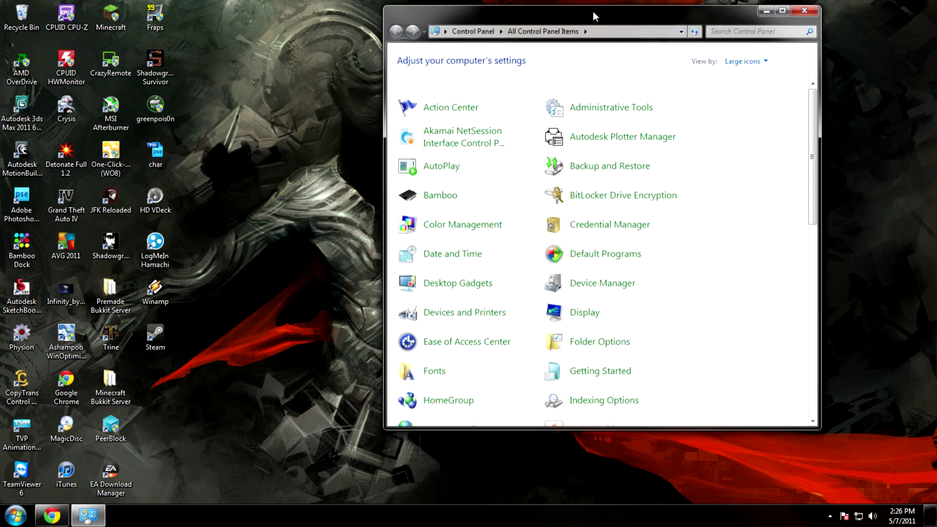
{"action": "left_click_drag", "start_coordinate": [592, 88], "coordinate": [557, 2]}
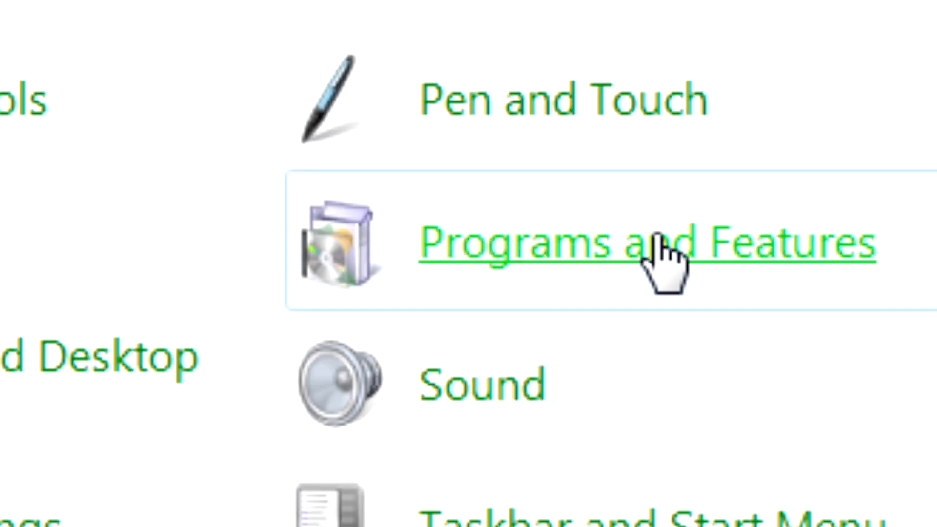
{"action": "left_click", "coordinate": [659, 251]}
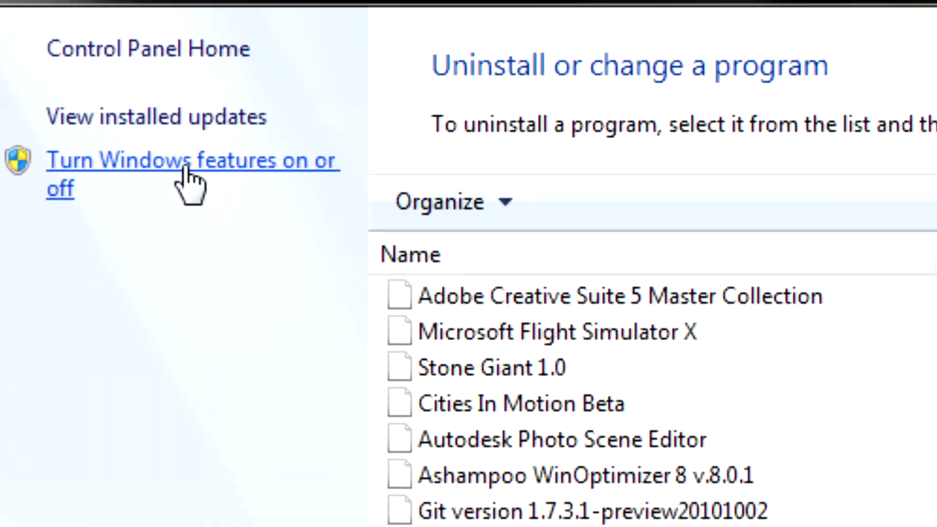
{"action": "left_click", "coordinate": [300, 192]}
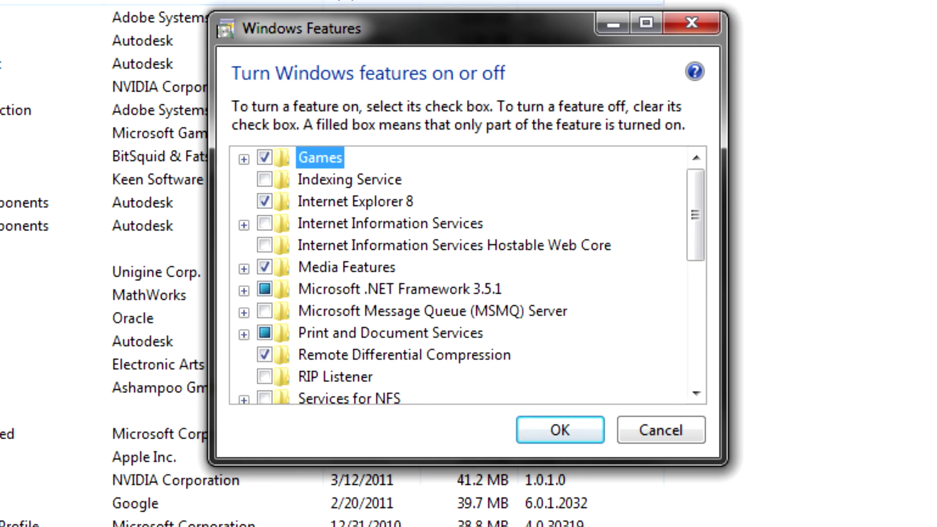
Enable Telnet Client in the Windows Features list and confirm with OK
{"action": "left_click_drag", "start_coordinate": [382, 29], "coordinate": [382, 0]}
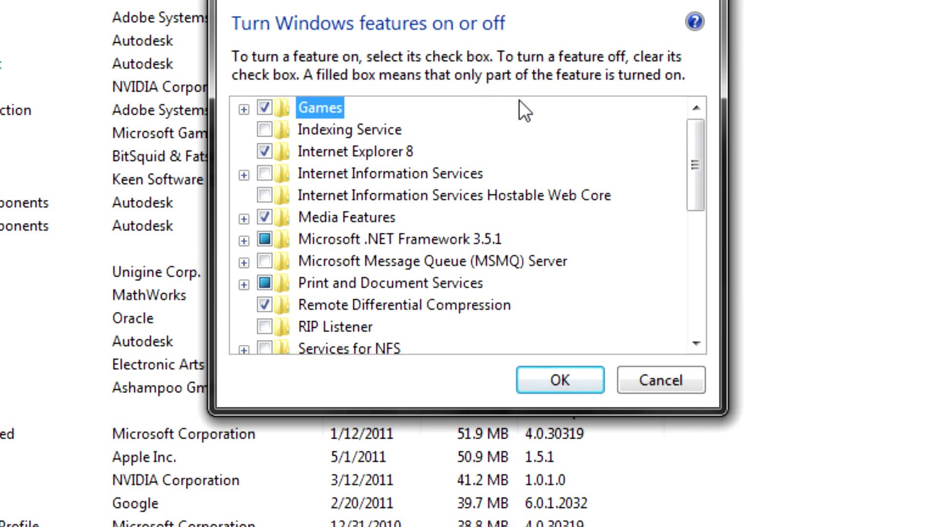
{"action": "left_click_drag", "start_coordinate": [693, 136], "coordinate": [692, 248]}
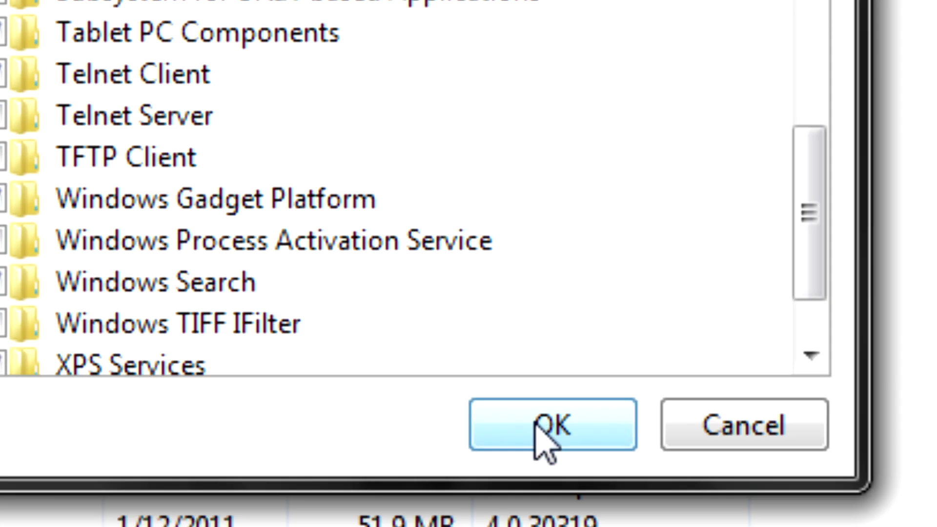
{"action": "left_click", "coordinate": [553, 425]}
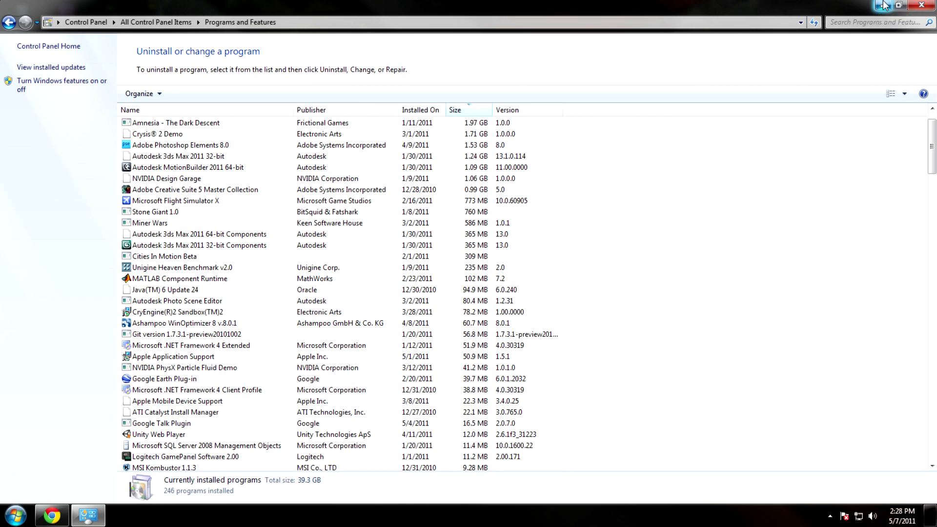
Minimize Control Panel, launch cmd and run 'telnet towel.blinkenlights.nl'
{"action": "left_click", "coordinate": [884, 5]}
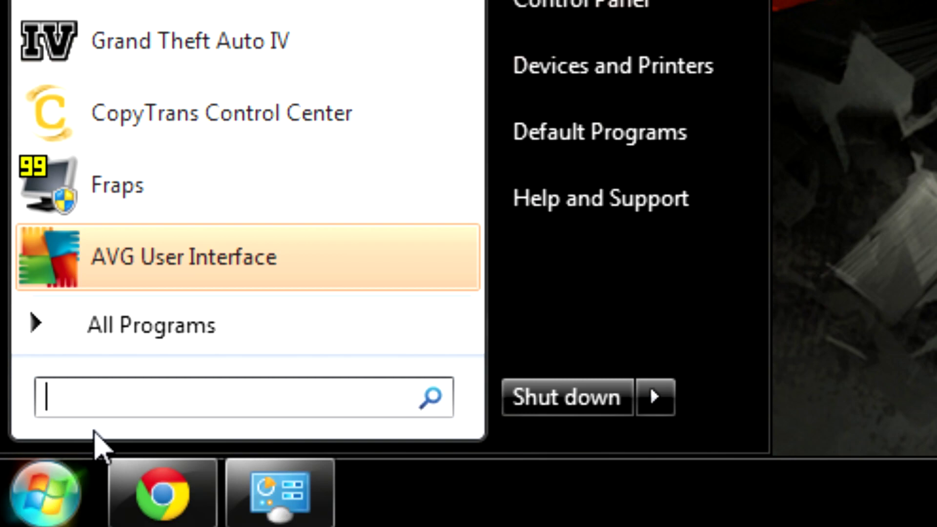
{"action": "type", "text": "cmd"}
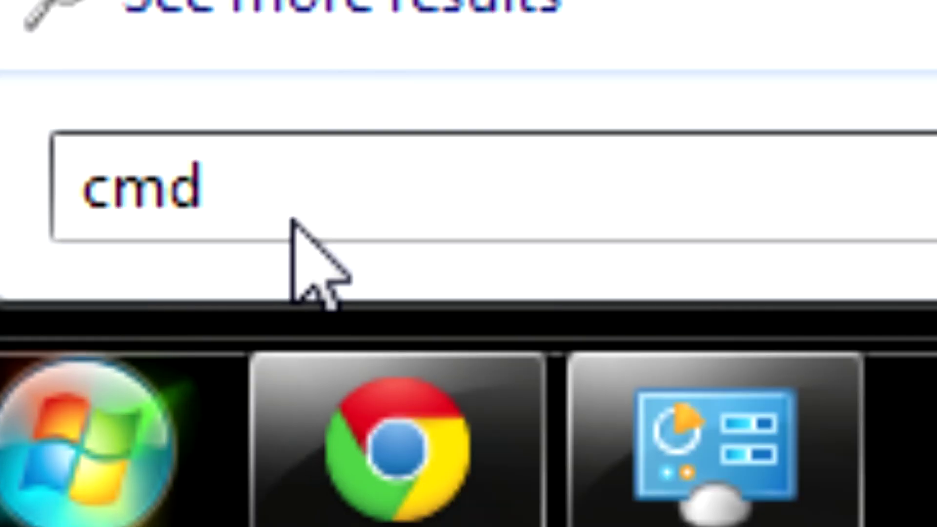
{"action": "key", "text": "Return"}
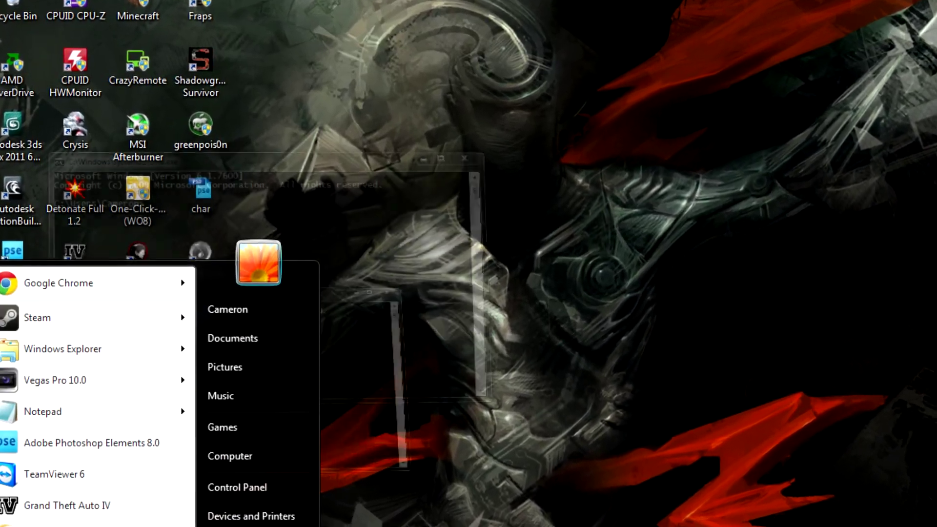
{"action": "left_click", "coordinate": [483, 300]}
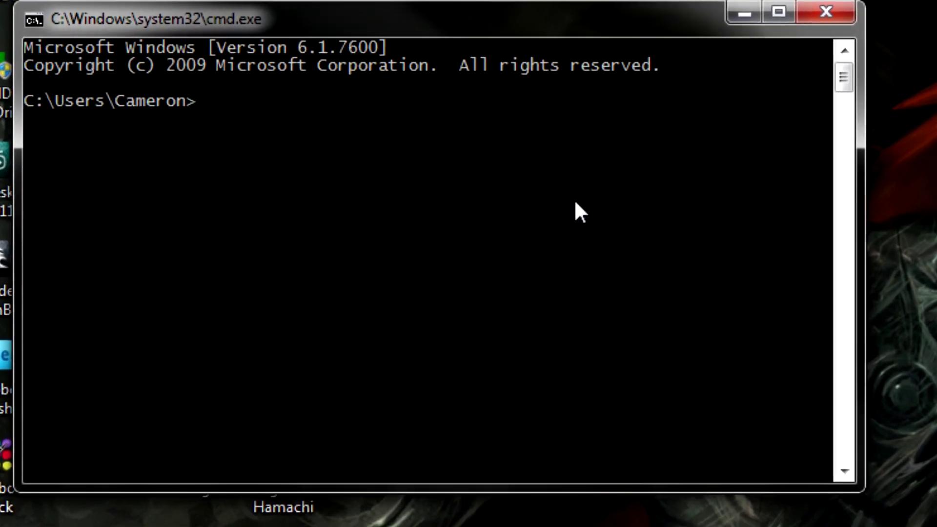
{"action": "type", "text": "tel"}
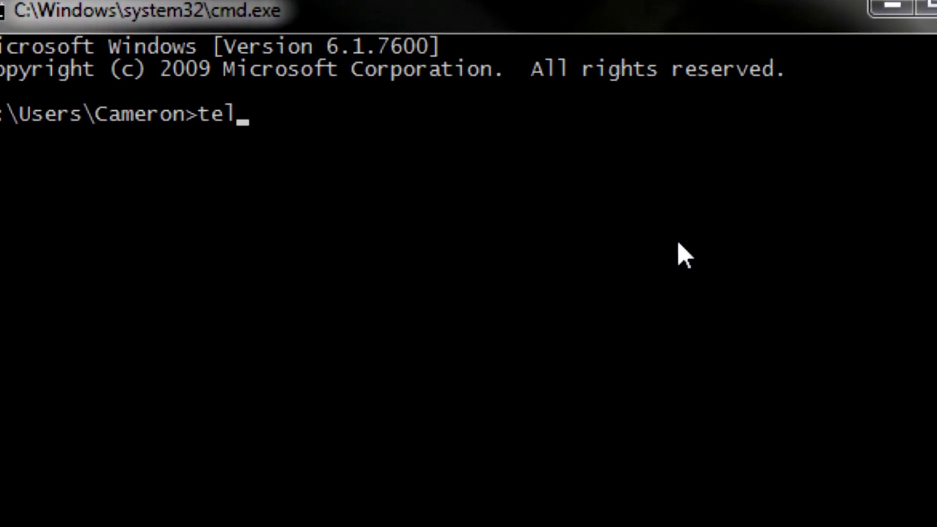
{"action": "type", "text": "net"}
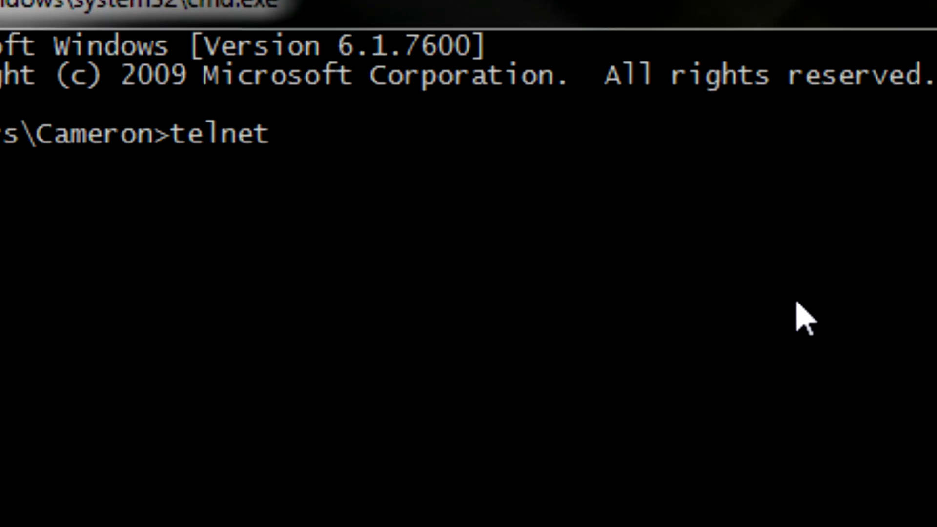
{"action": "type", "text": " towel"}
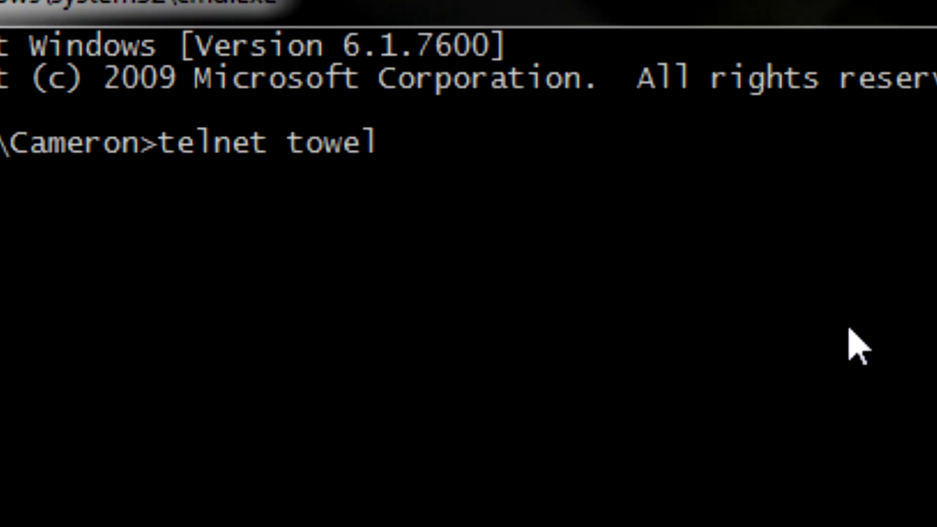
{"action": "type", "text": ".blin"}
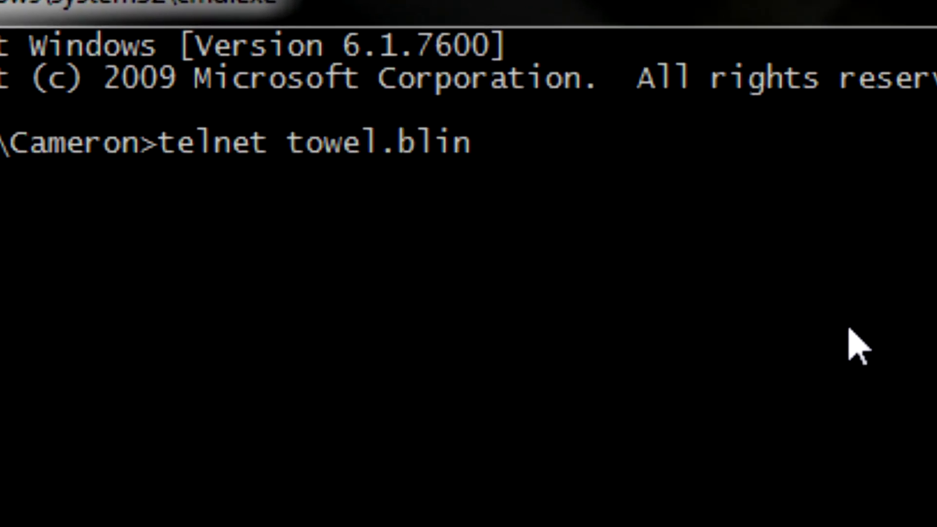
{"action": "type", "text": "kenlights"}
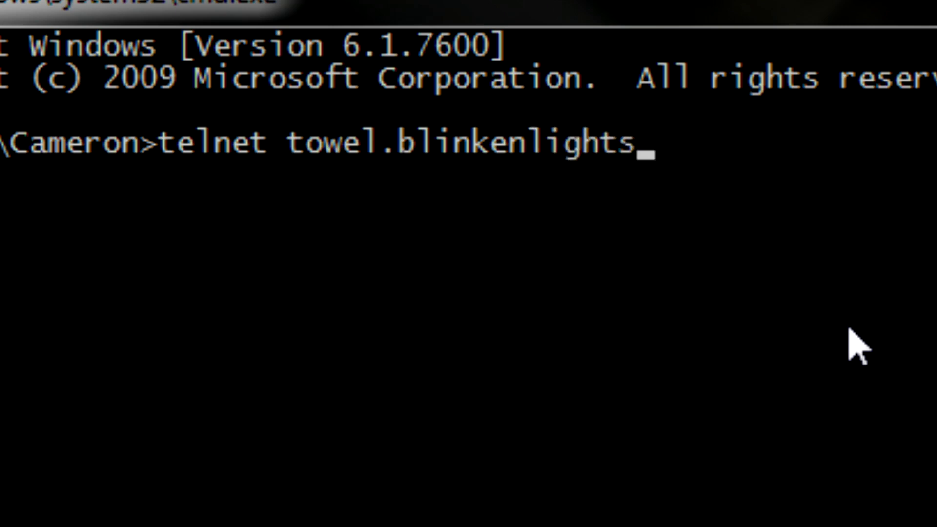
{"action": "type", "text": ".nl"}
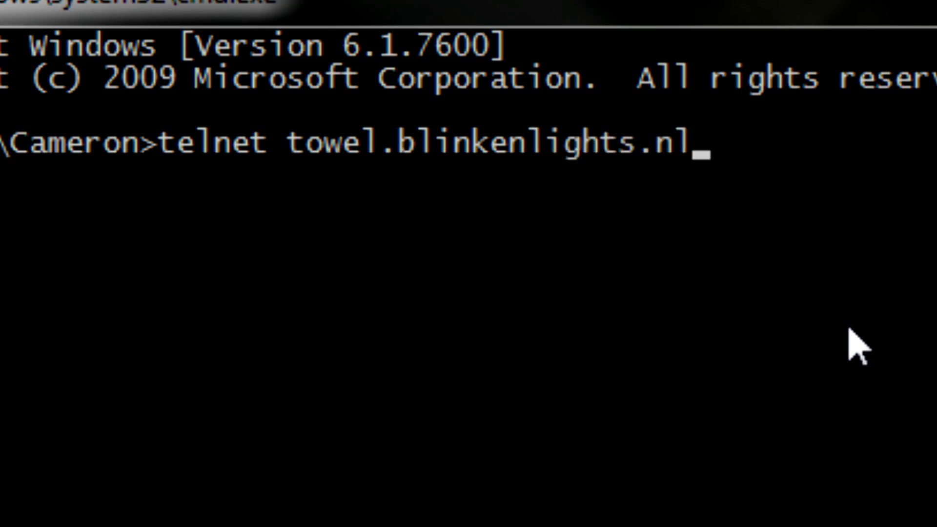
{"action": "key", "text": "Return"}
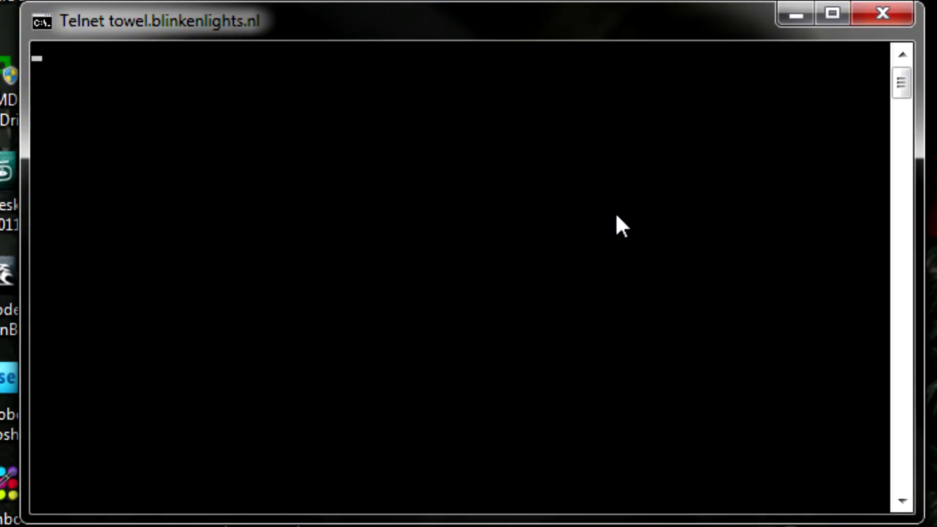